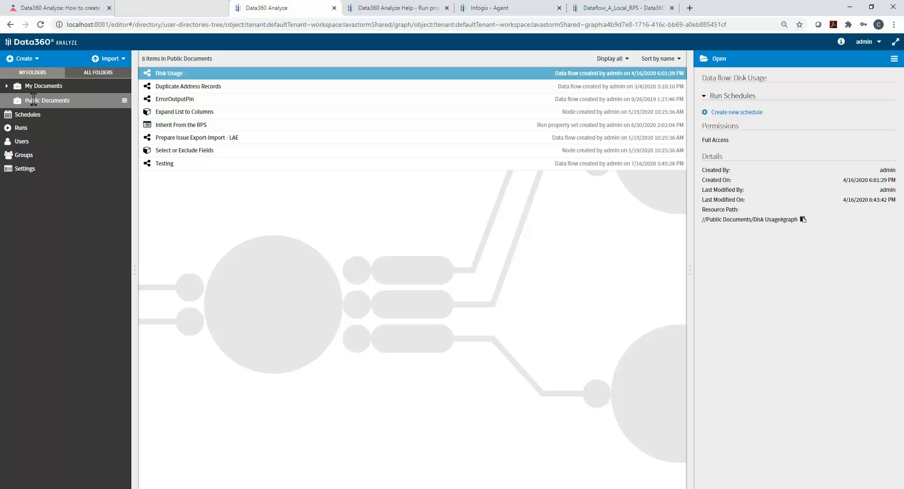
- Start a new run property set named My_Properties and choose Public Documents as its folder
left_click(32, 60)
left_click(54, 106)
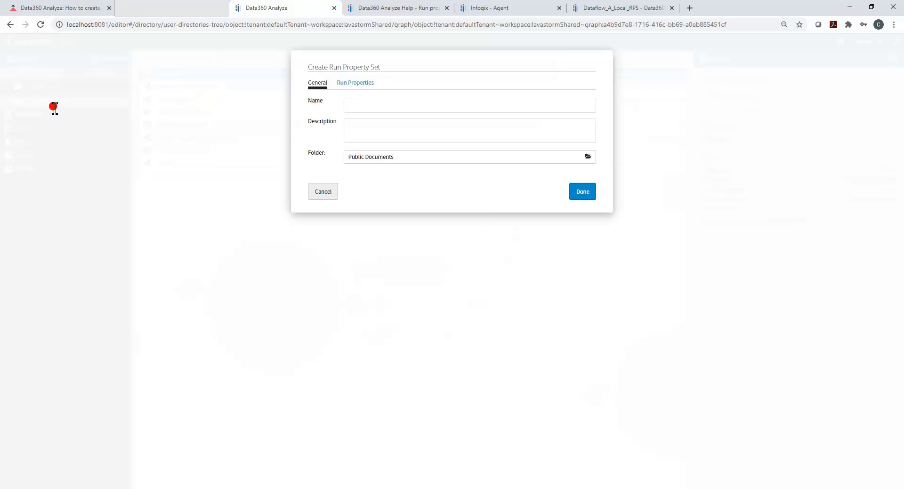
left_click(354, 106)
type("My_Properties")
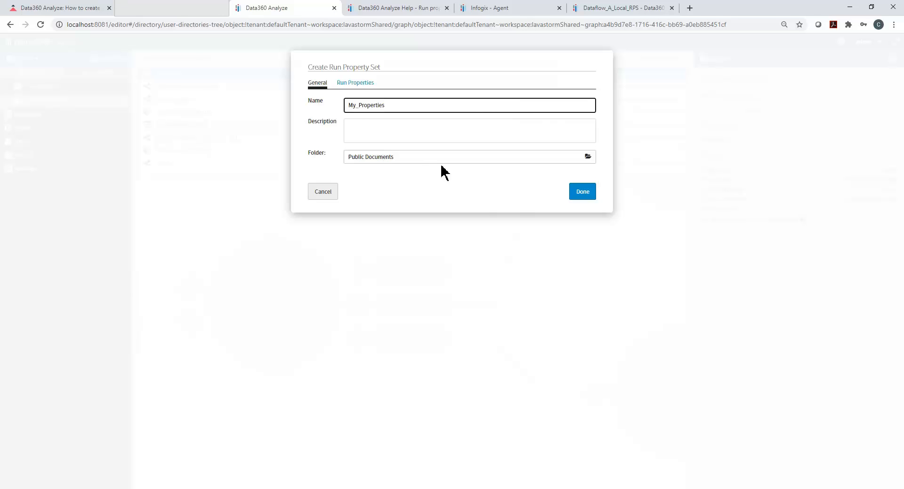
left_click(576, 160)
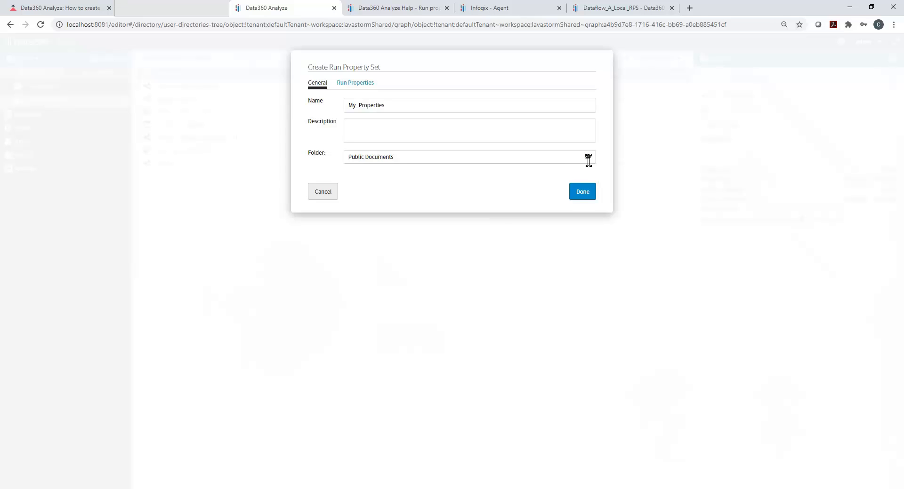
left_click(587, 157)
left_click(348, 99)
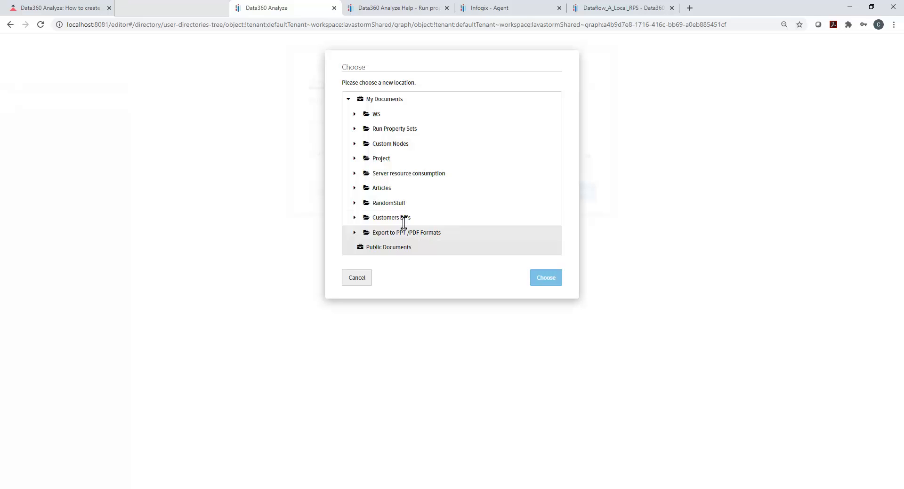
left_click(542, 279)
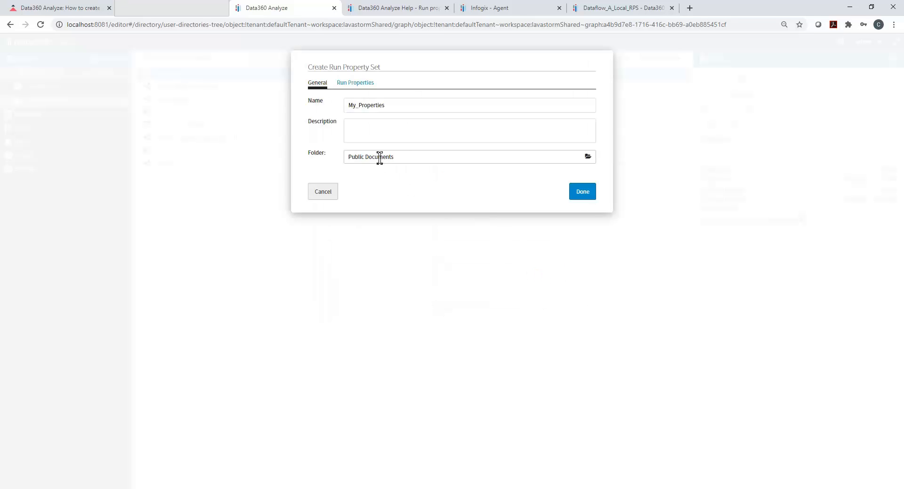
- Import the My_Db_User and My_Db_Password run properties from the Dataflow_A_Local_RPS data flow and save the property set
left_click(363, 84)
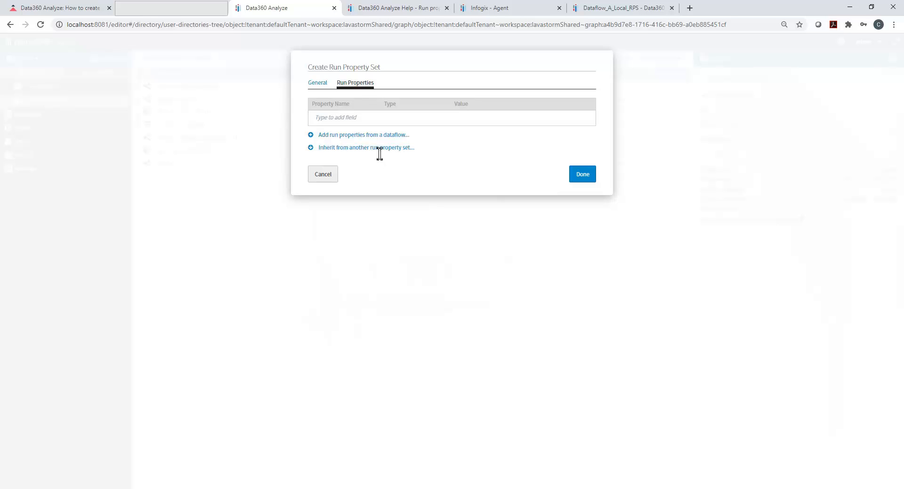
left_click(377, 135)
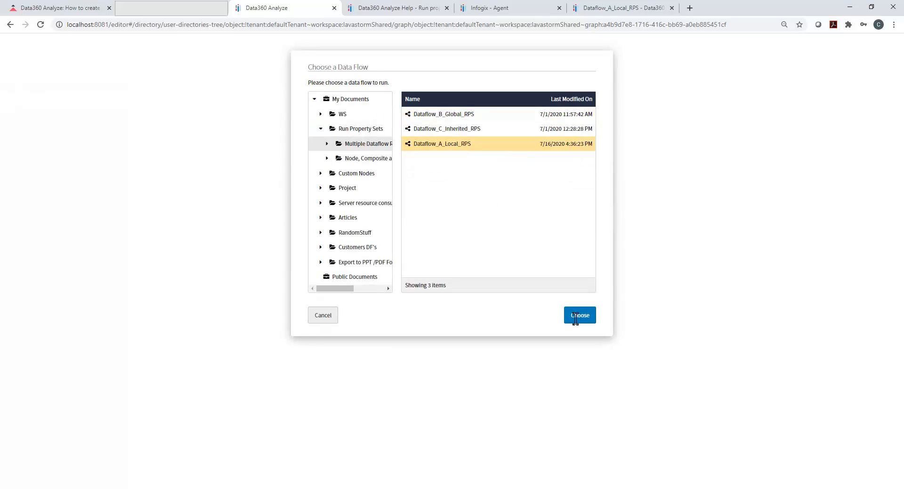
left_click(575, 316)
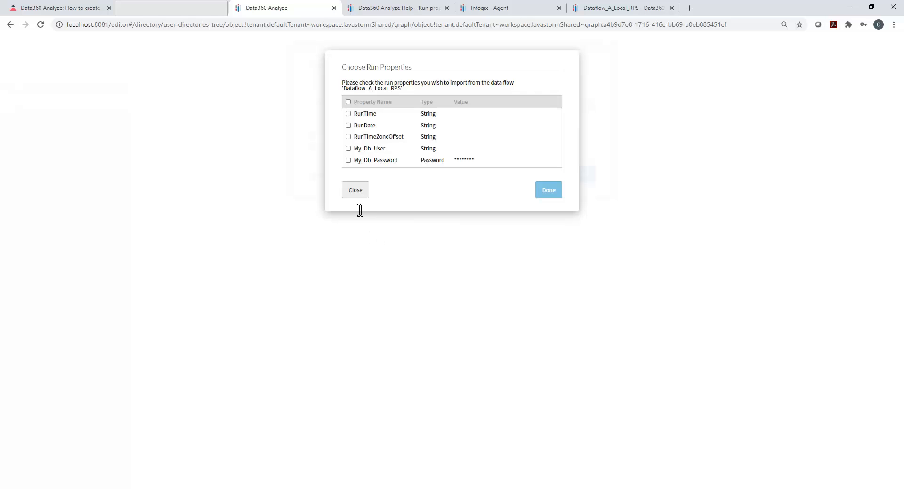
left_click(348, 148)
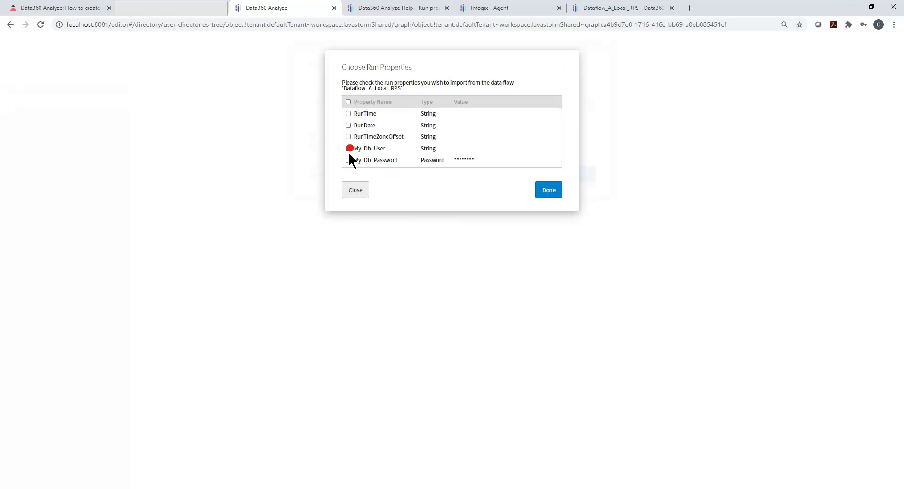
left_click(349, 161)
left_click(554, 194)
left_click(588, 204)
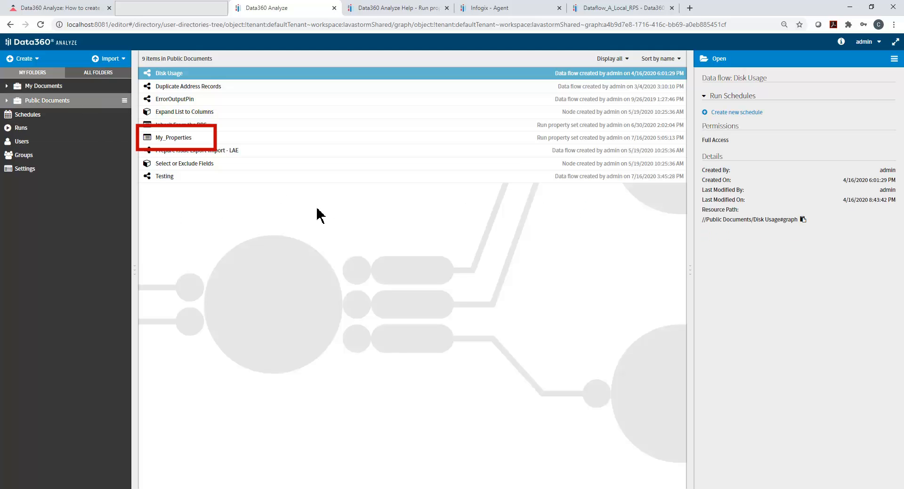
- Open the My_Properties set for editing and delete its My_Db_User and My_Db_Password properties
left_click(206, 140)
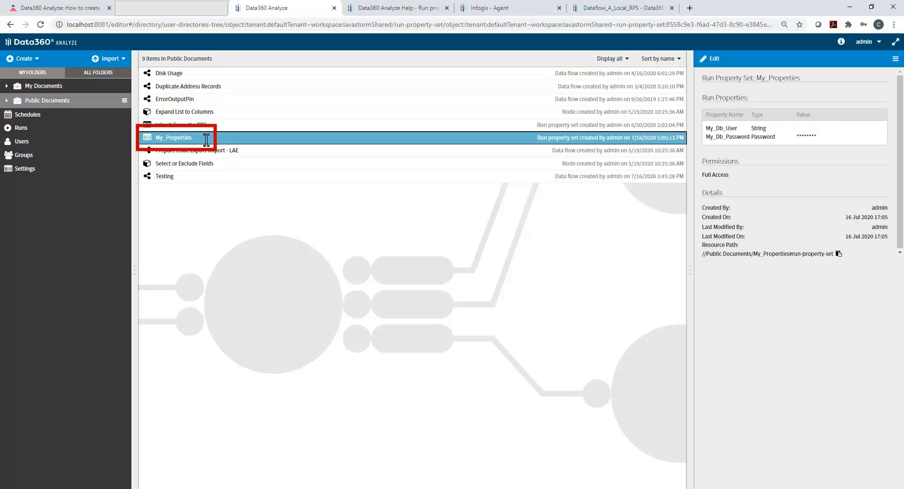
double_click(206, 140)
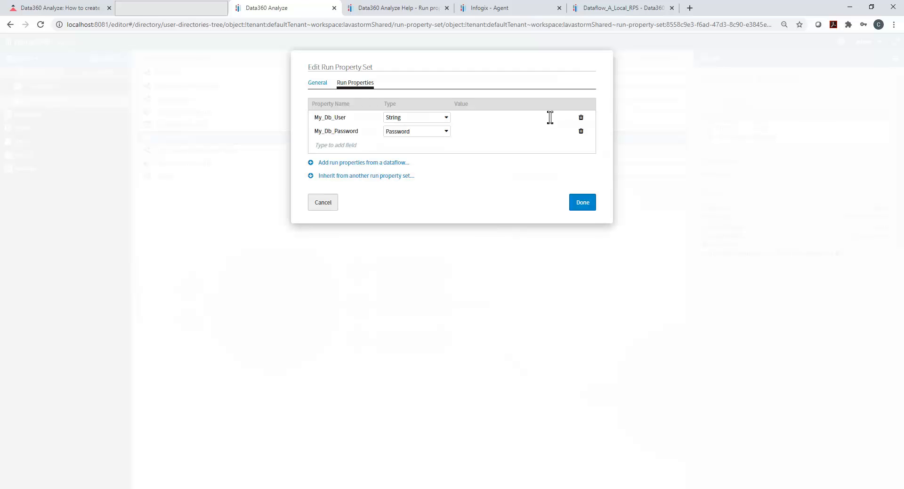
left_click(582, 119)
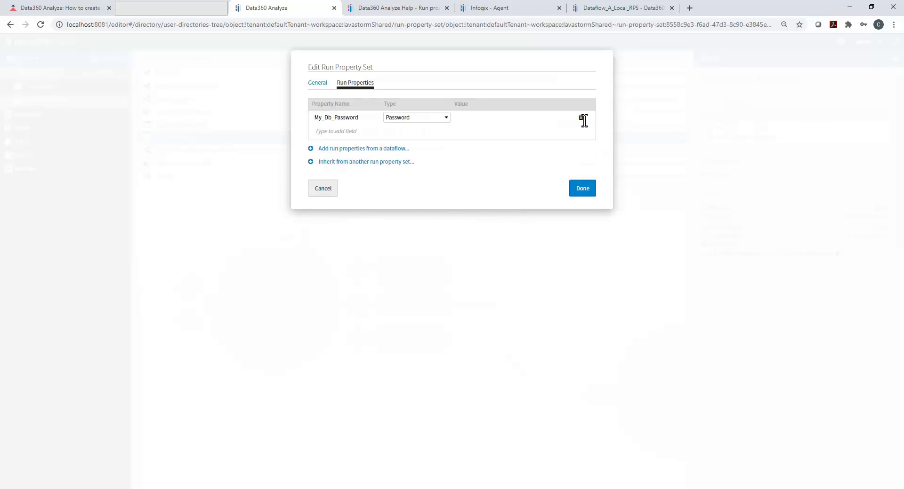
left_click(582, 119)
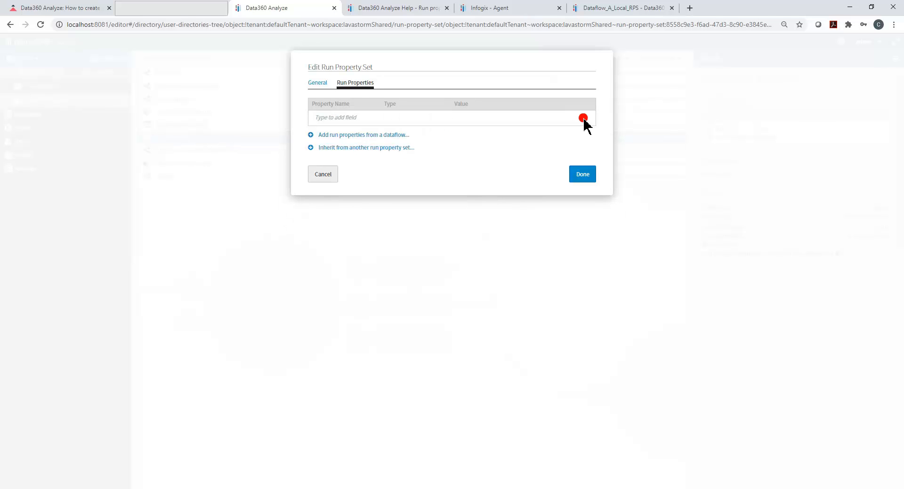
- Make My_Properties inherit from the Inherit From the RPS property set in Public Documents and save it
left_click(374, 148)
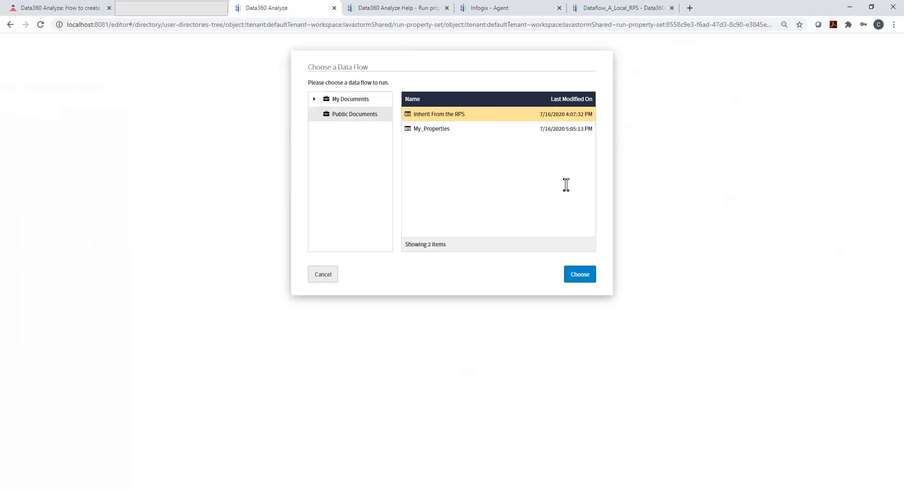
left_click(582, 276)
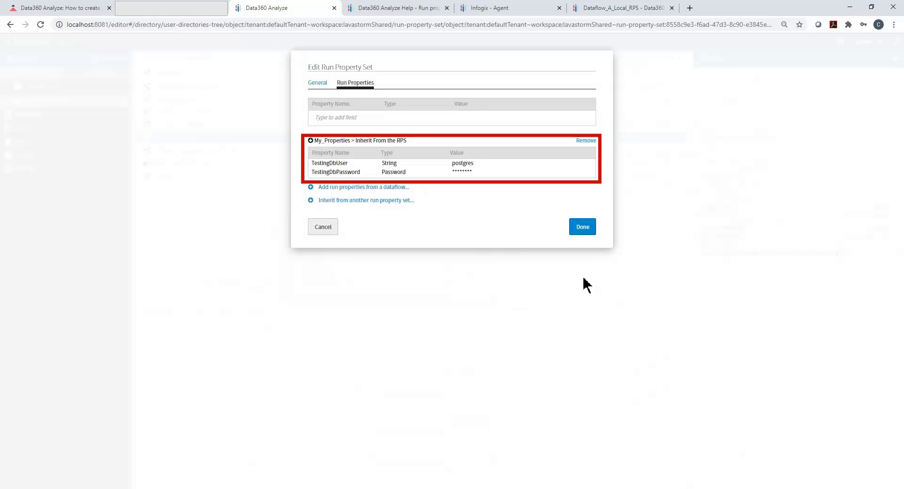
left_click(589, 228)
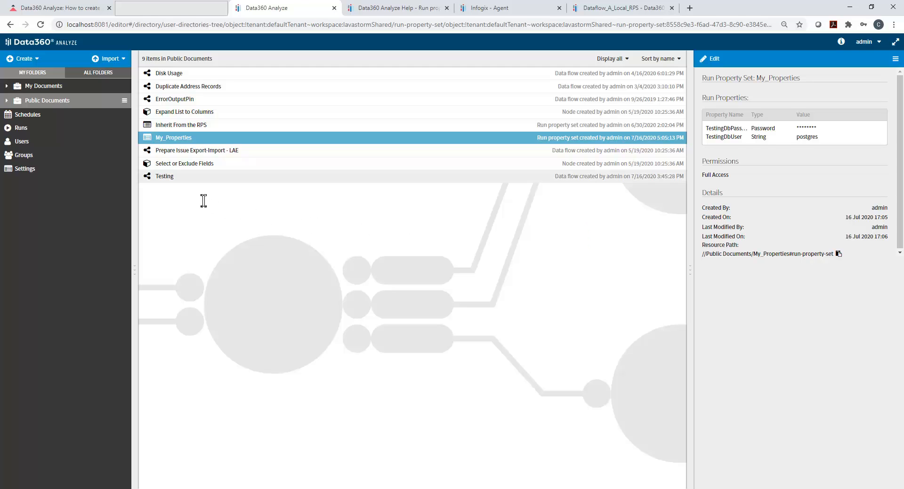
- Open the Testing data flow and assign My_Properties as its run property set
double_click(178, 178)
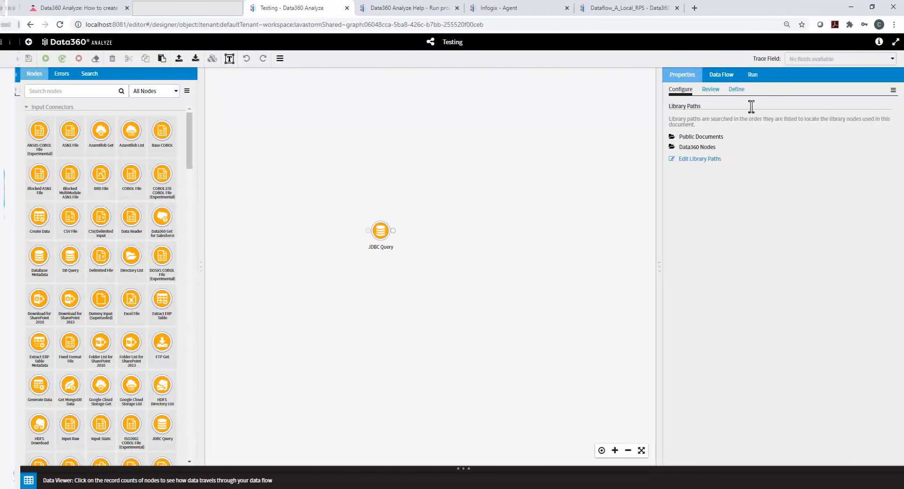
left_click(748, 76)
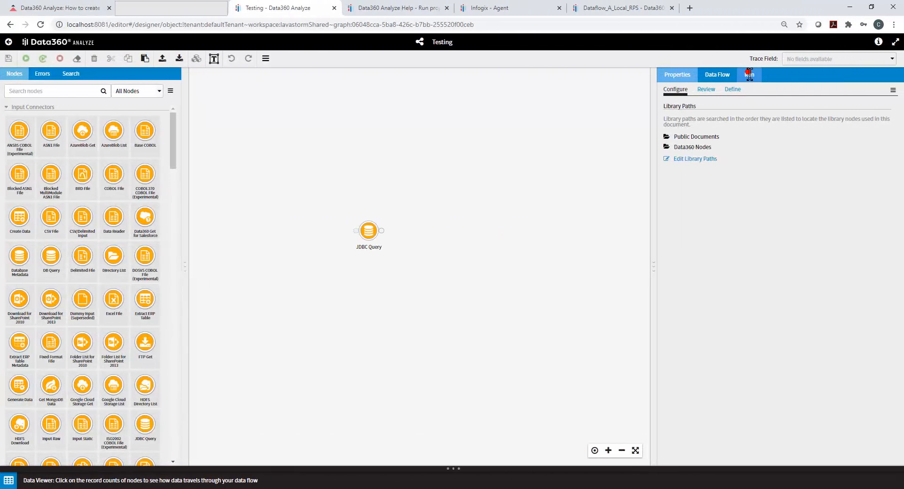
left_click(838, 172)
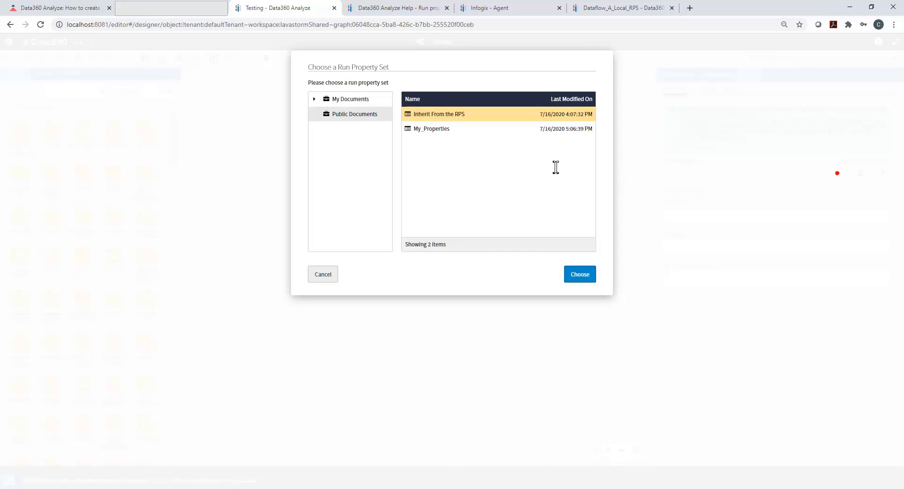
left_click(430, 131)
left_click(584, 276)
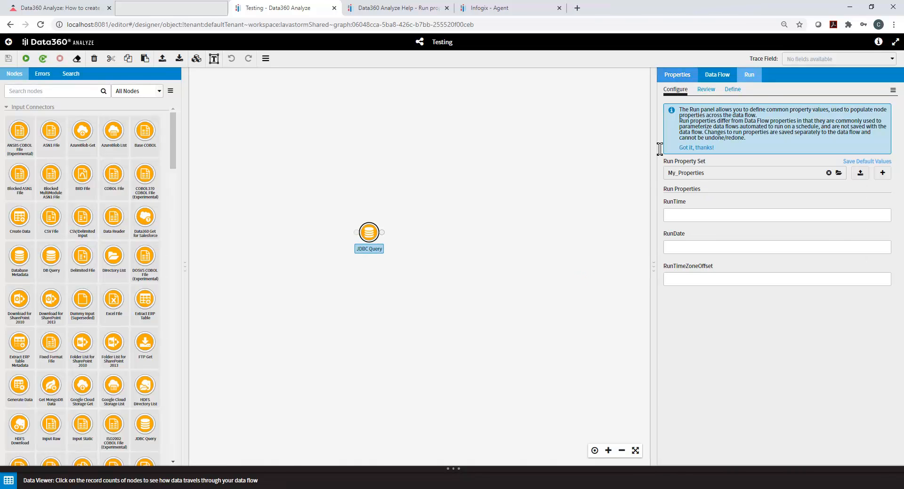
- Set DbUser of the JDBC Query node to the run property reference {{^TestingDbUser^}}
left_click(676, 76)
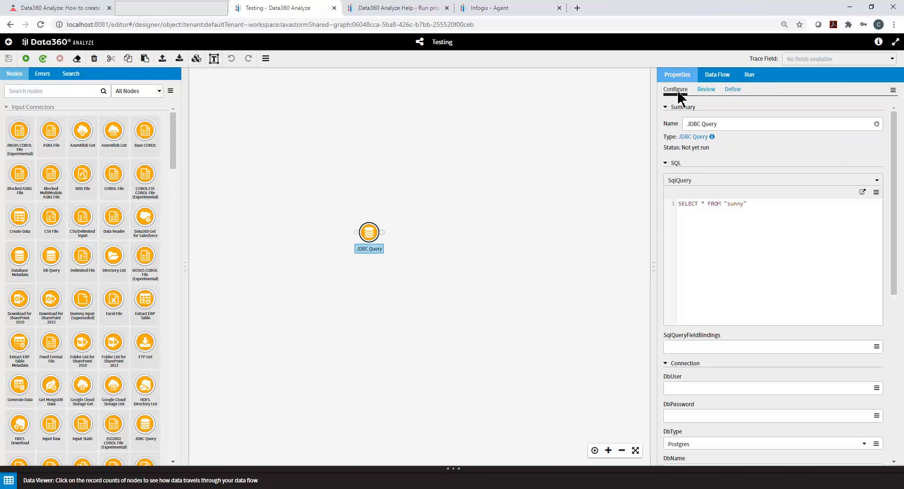
scroll(701, 212, "down", 1)
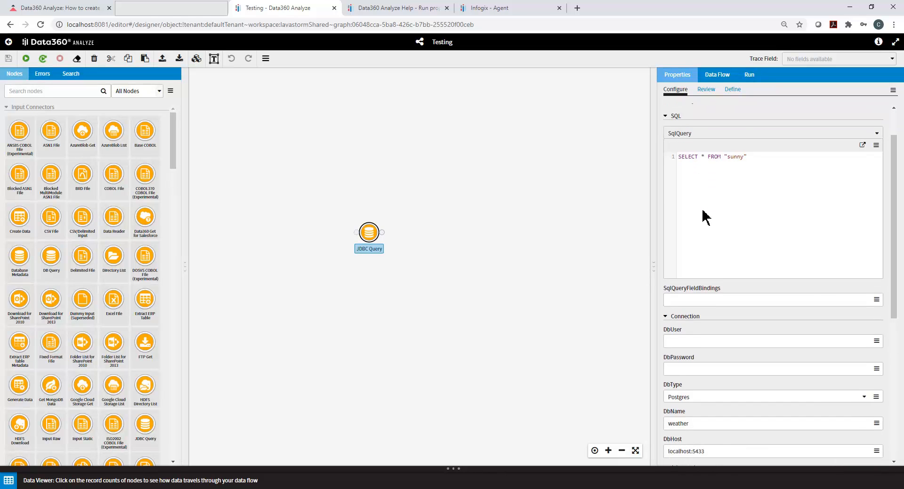
scroll(701, 212, "down", 1)
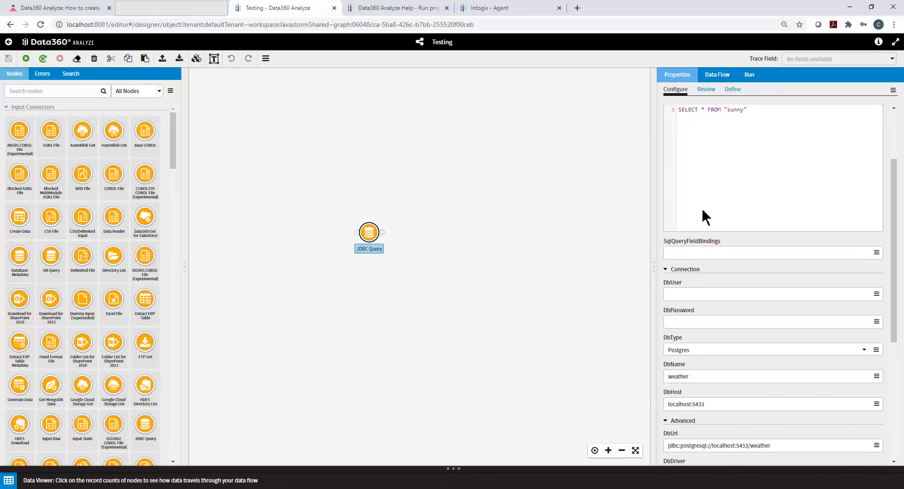
left_click(684, 295)
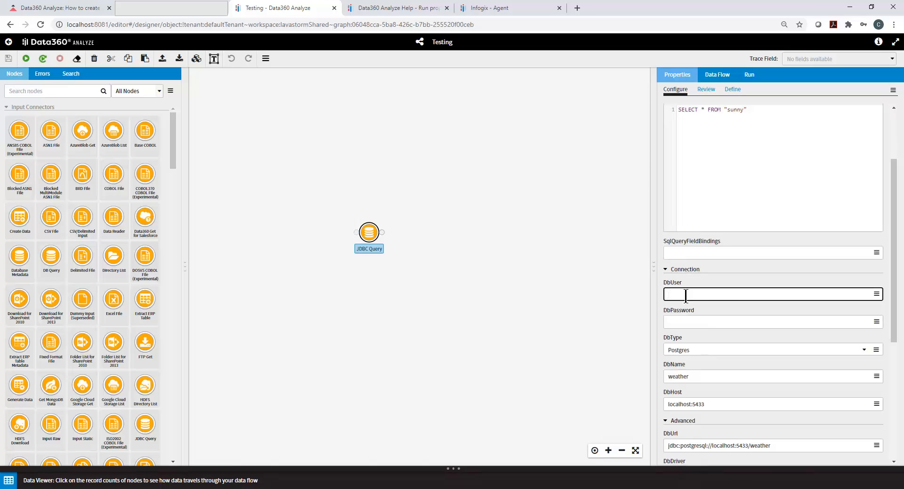
type("{{^TestingDbUser^}}")
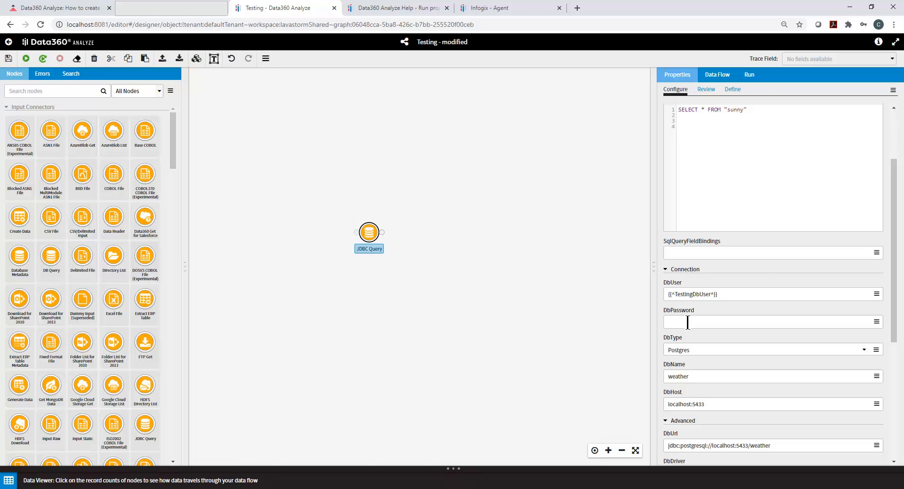
- Write the reference {{^TestingDbPassword^}} on line 4 of the node's SqlQuery text as a draft and select it for copying
left_click(688, 324)
key("ctrl+v")
type("^}}")
type("{{^")
key("Home")
key("shift+End")
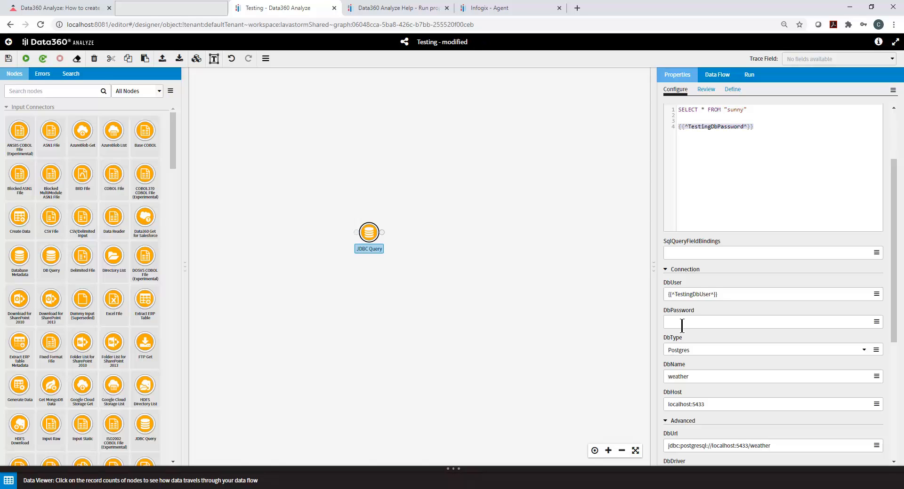
- Paste the copied {{^TestingDbPassword^}} reference into the node's DbPassword and delete the draft from the SqlQuery text
left_click(681, 324)
key("ctrl+v")
left_click(758, 127)
left_click_drag(758, 127, 670, 133)
key("BackSpace")
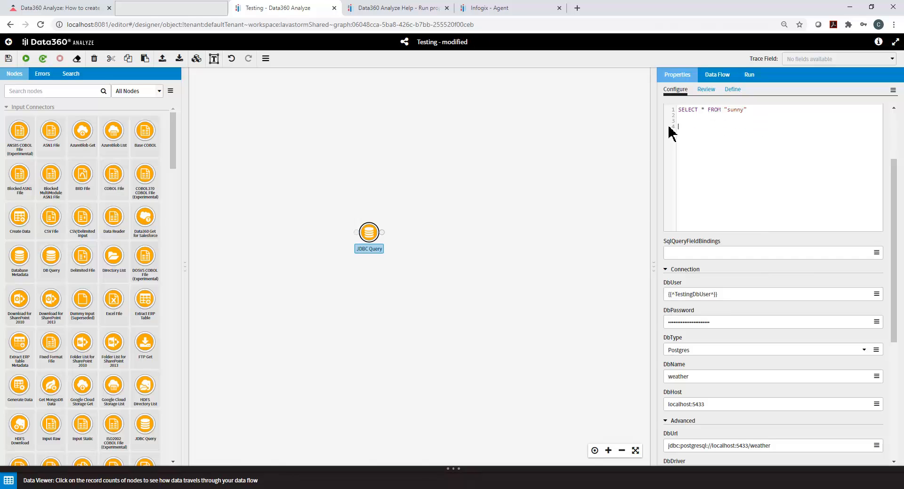